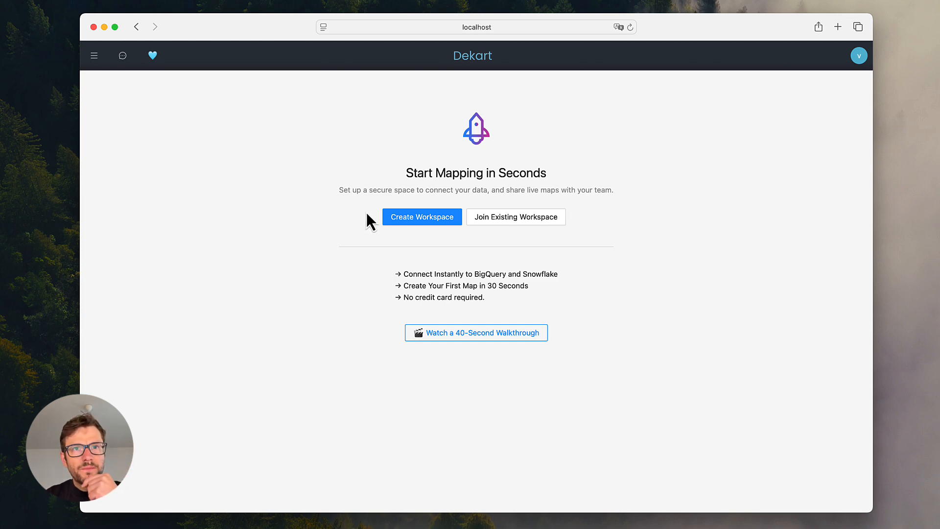
- Create a workspace named Dekart and start its first map
{"action": "left_click", "coordinate": [411, 220]}
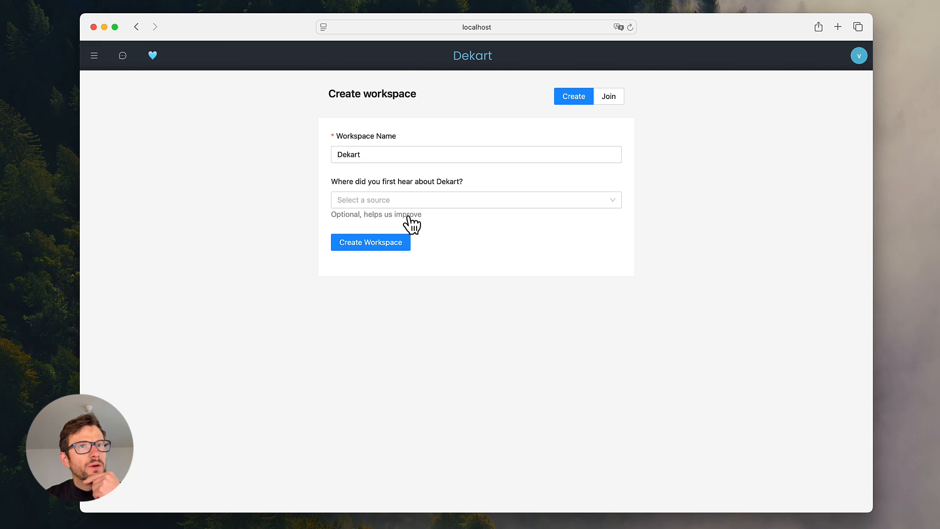
{"action": "left_click", "coordinate": [373, 243]}
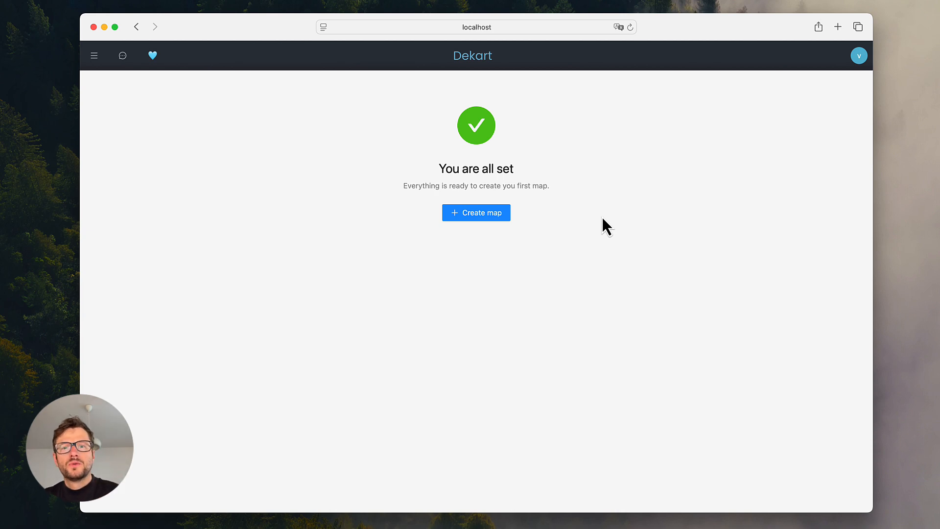
{"action": "left_click", "coordinate": [495, 214]}
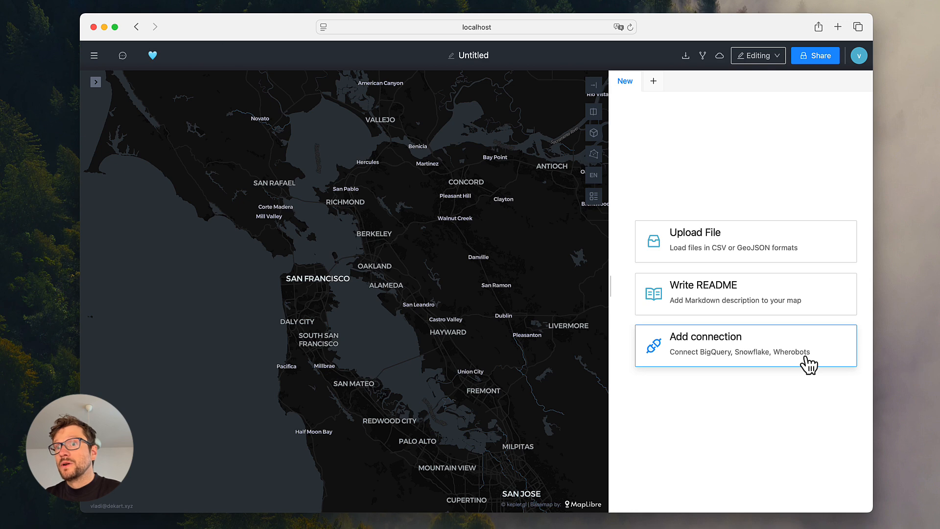
- Start adding a Wherobots connection and open the linked Wherobots Cloud page that manages API keys
{"action": "left_click", "coordinate": [764, 351]}
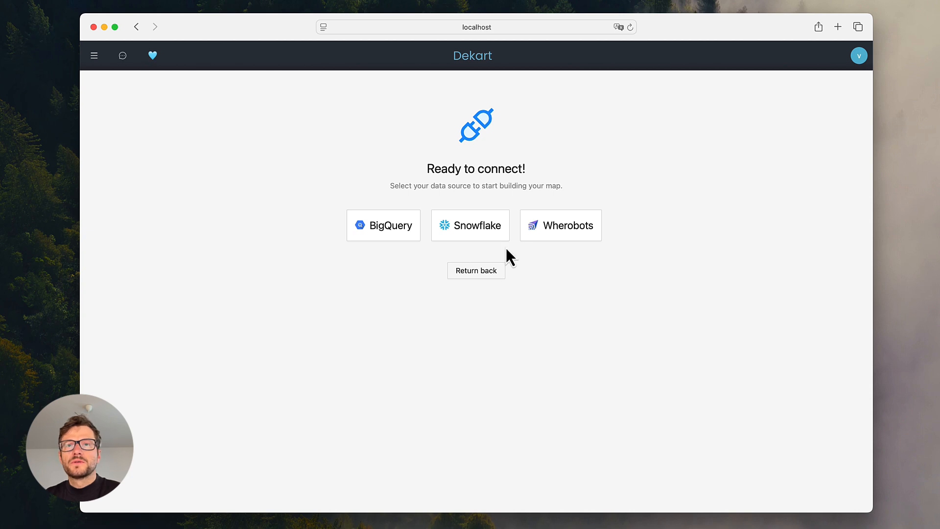
{"action": "left_click", "coordinate": [560, 235]}
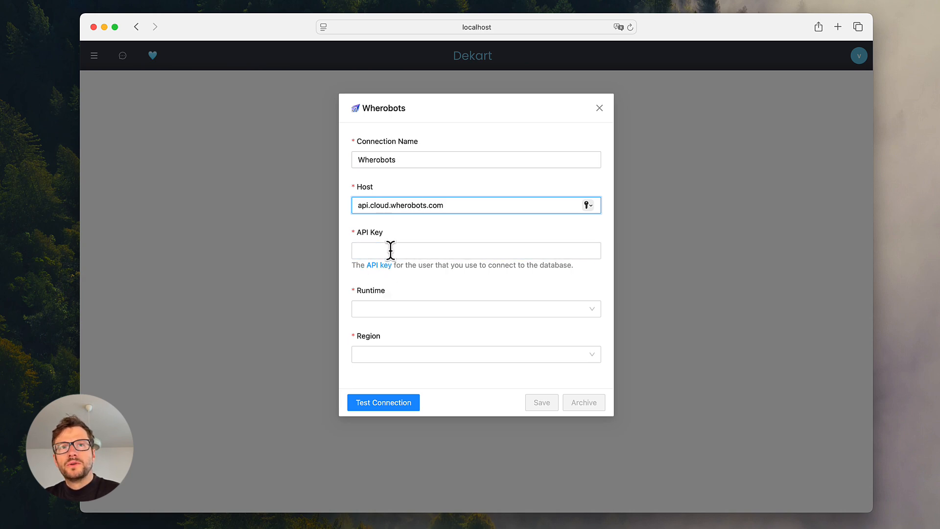
{"action": "left_click", "coordinate": [382, 265]}
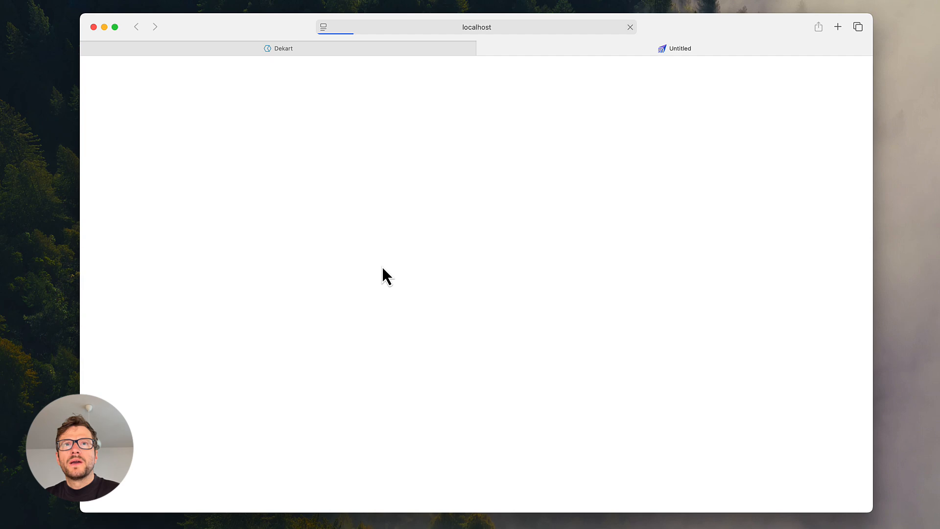
{"action": "left_click", "coordinate": [411, 49]}
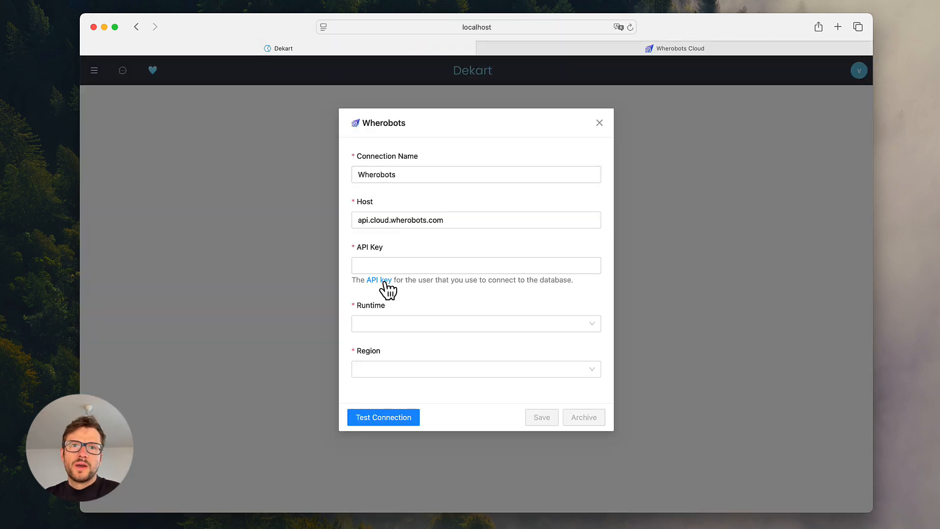
{"action": "left_click", "coordinate": [568, 52]}
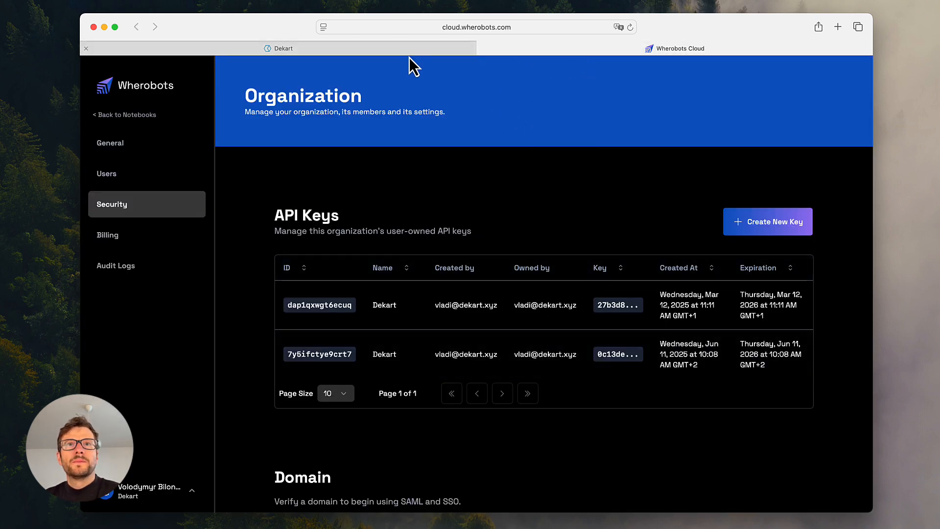
- Return to the Wherobots connection form and paste the copied API key into its API Key field
{"action": "left_click", "coordinate": [427, 48]}
{"action": "left_click", "coordinate": [417, 270]}
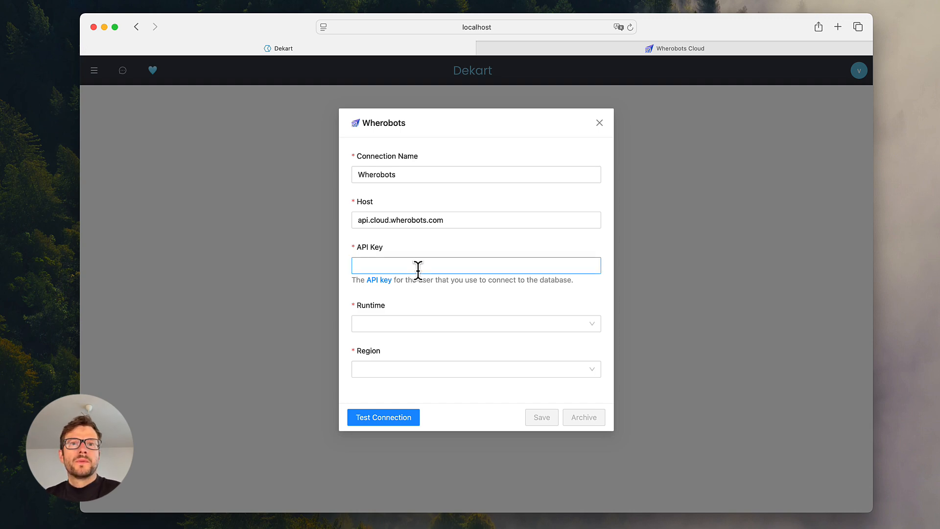
{"action": "key", "text": "super+Tab"}
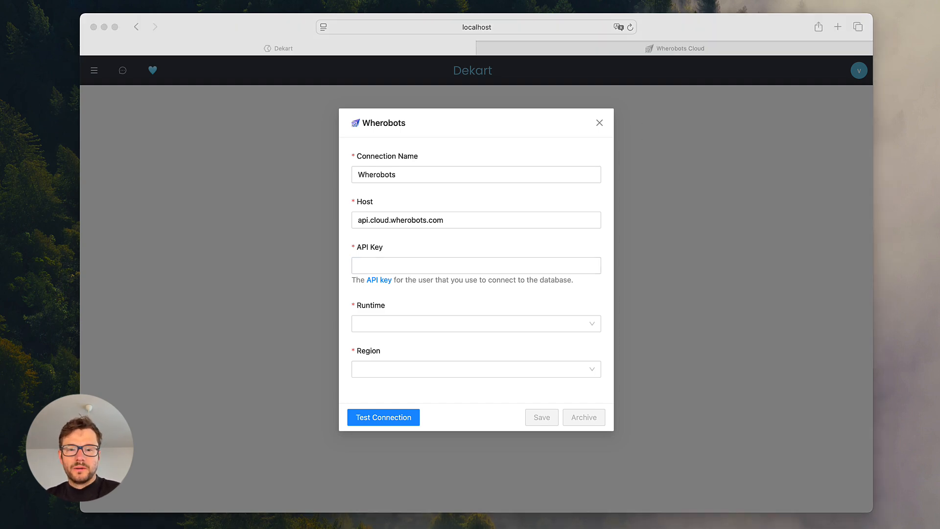
{"action": "left_click", "coordinate": [426, 270]}
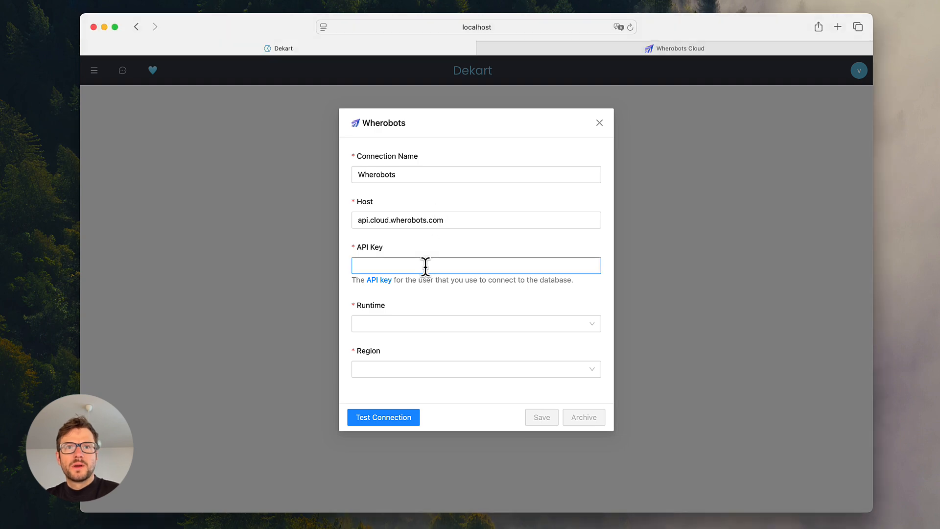
{"action": "key", "text": "super+v"}
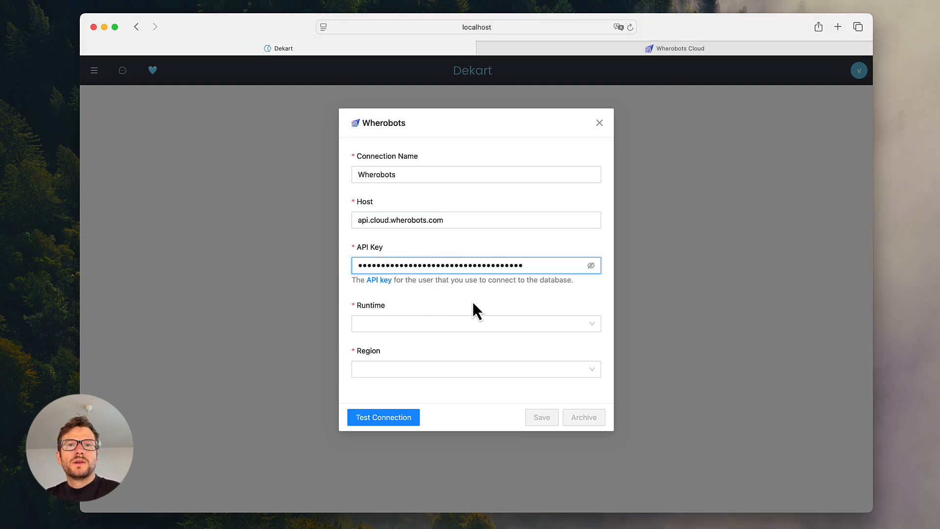
- Set the connection's runtime to medium and region to aws-us-west-2, and save it after testing the connection
{"action": "left_click", "coordinate": [461, 319]}
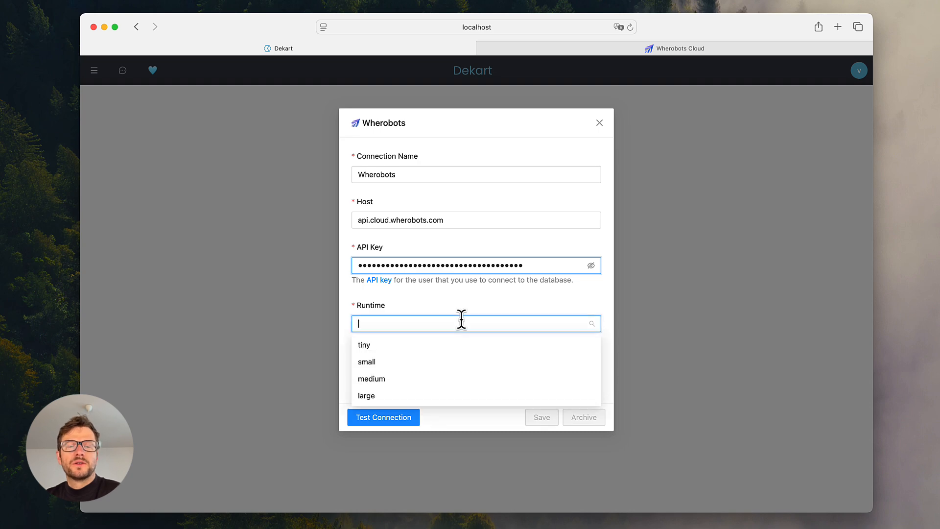
{"action": "left_click", "coordinate": [381, 379]}
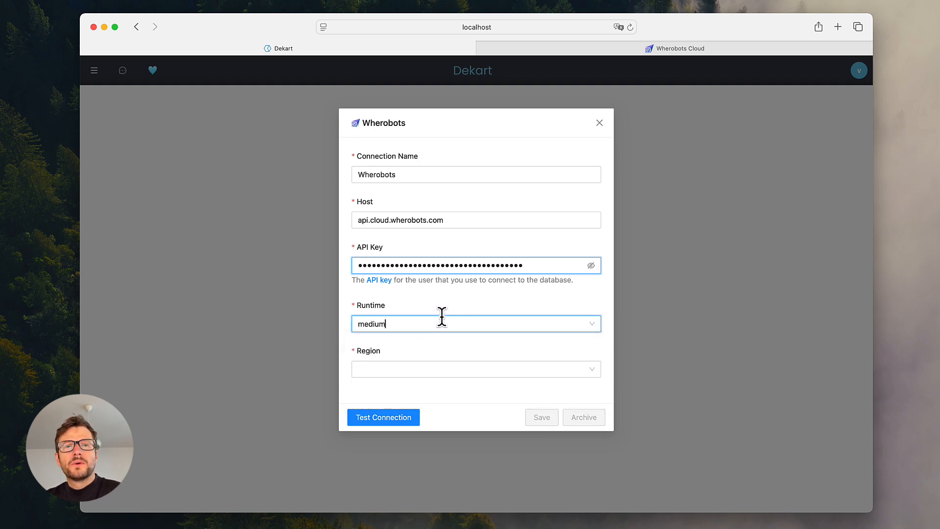
{"action": "left_click", "coordinate": [433, 369]}
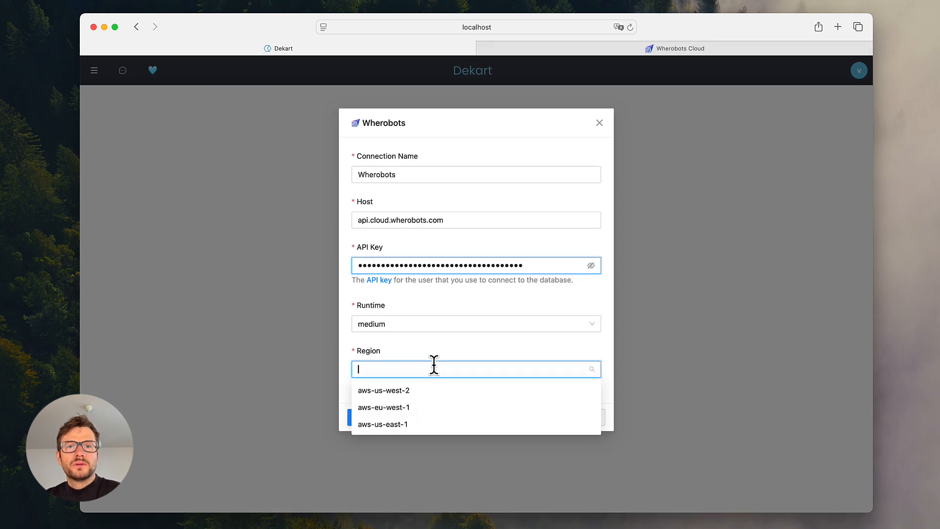
{"action": "left_click", "coordinate": [393, 392]}
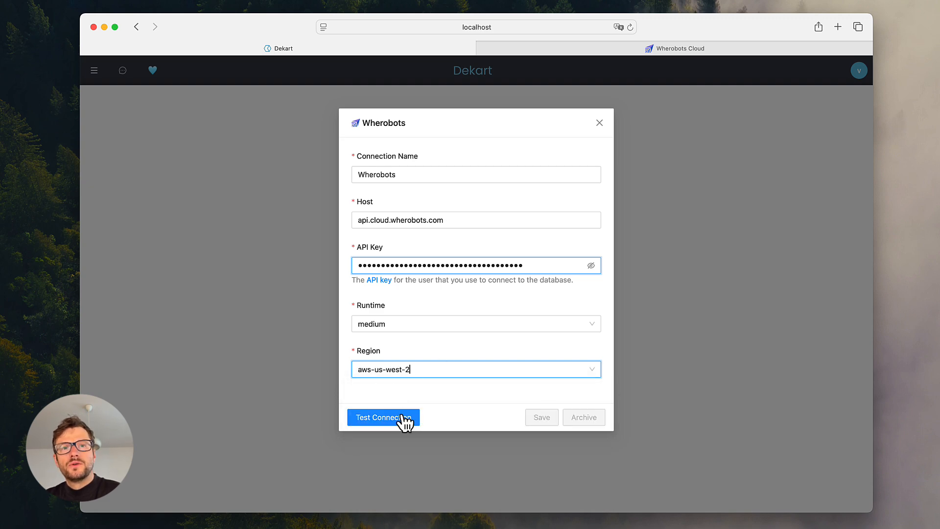
{"action": "left_click", "coordinate": [403, 417]}
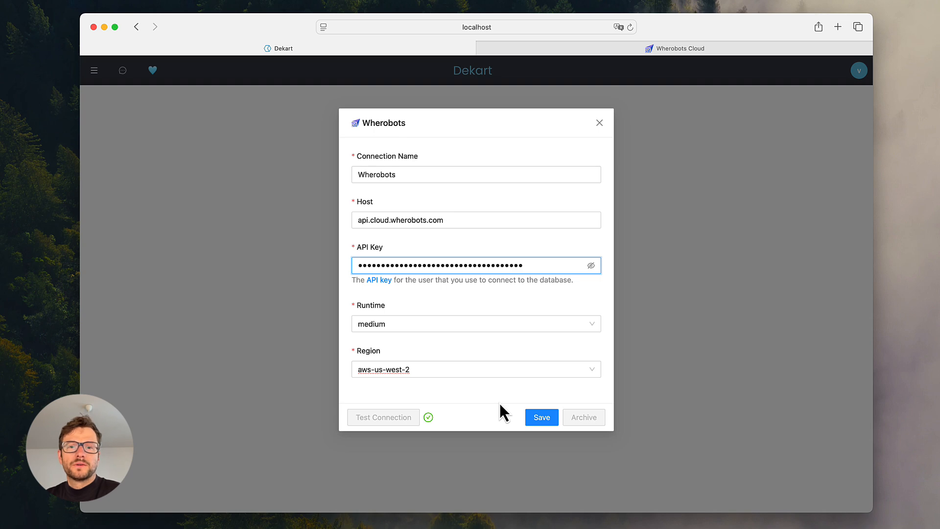
{"action": "left_click", "coordinate": [539, 416]}
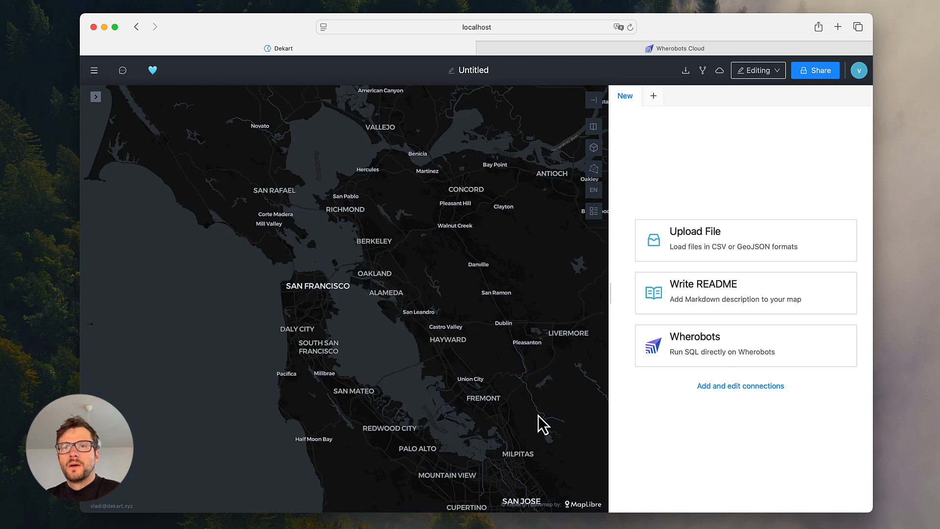
- Add a Wherobots SQL query to the map, fill it with the sample query and execute it
{"action": "left_click", "coordinate": [743, 352]}
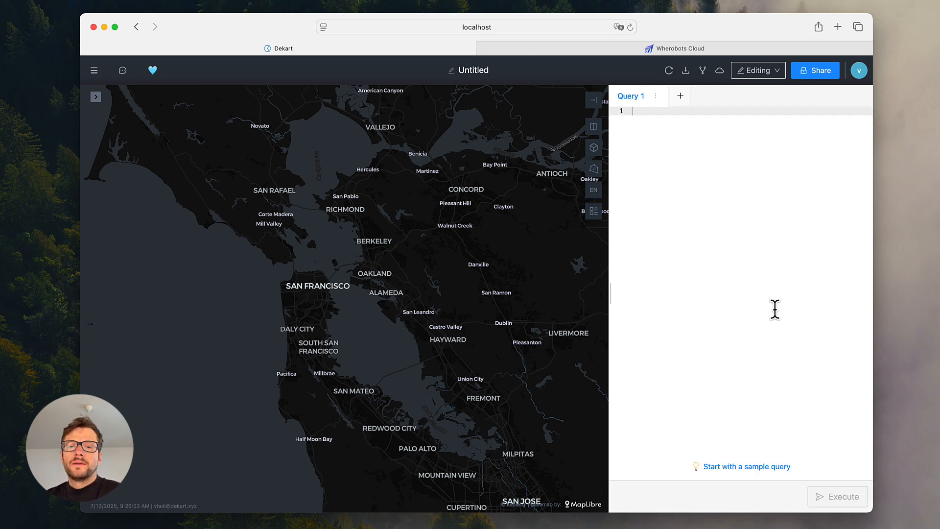
{"action": "left_click", "coordinate": [730, 469]}
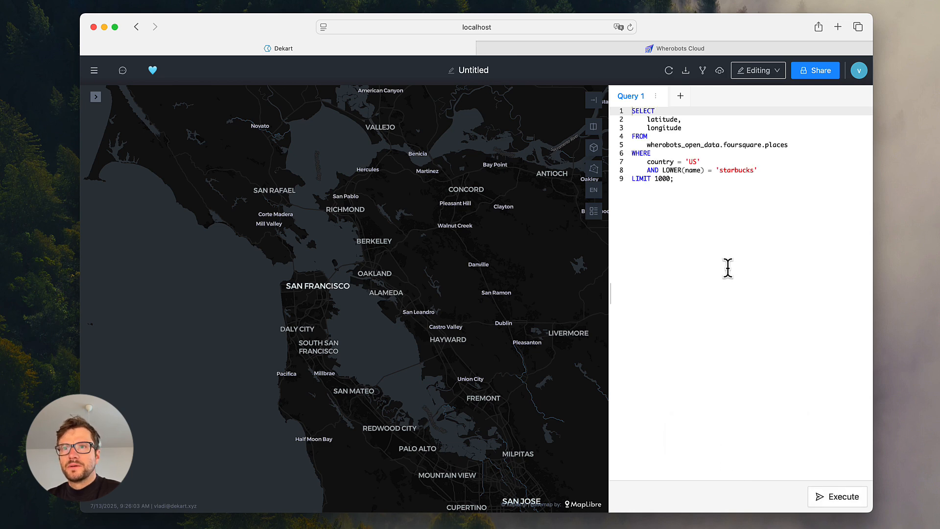
{"action": "left_click", "coordinate": [815, 497]}
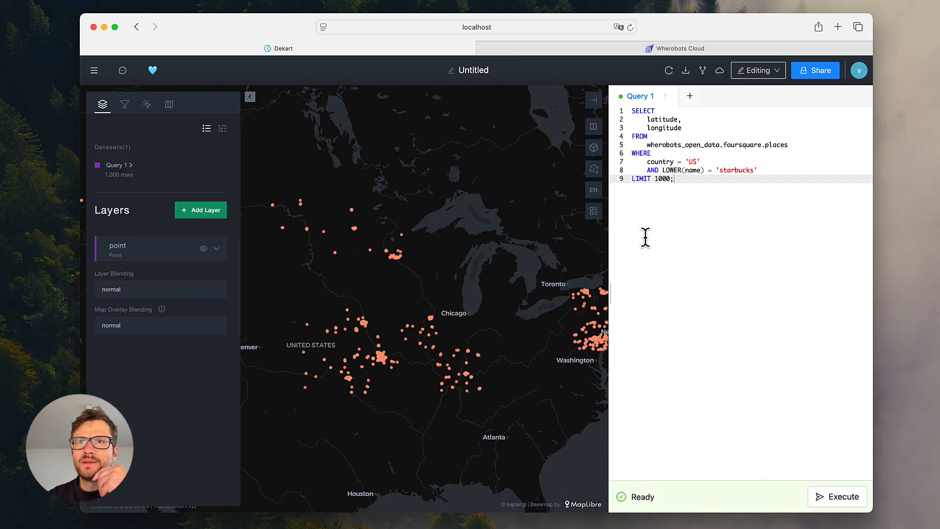
- Remove the LIMIT 1000 clause from the Starbucks places query and execute it again
{"action": "left_click", "coordinate": [693, 145]}
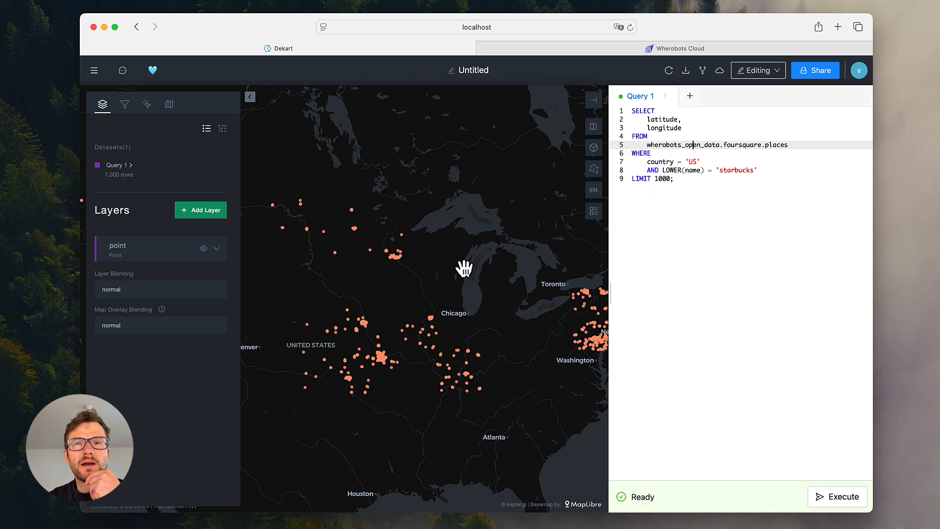
{"action": "scroll", "coordinate": [465, 267], "scroll_direction": "down", "scroll_amount": 3}
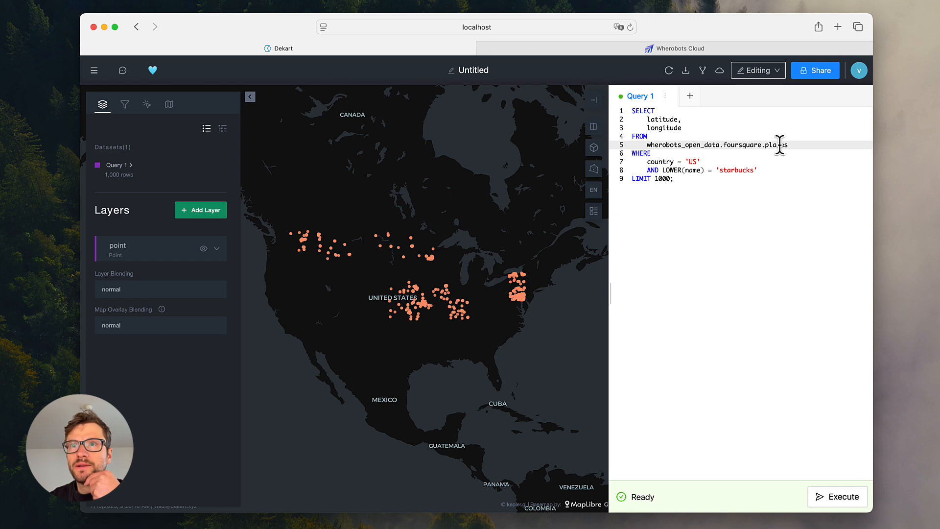
{"action": "left_click", "coordinate": [685, 180]}
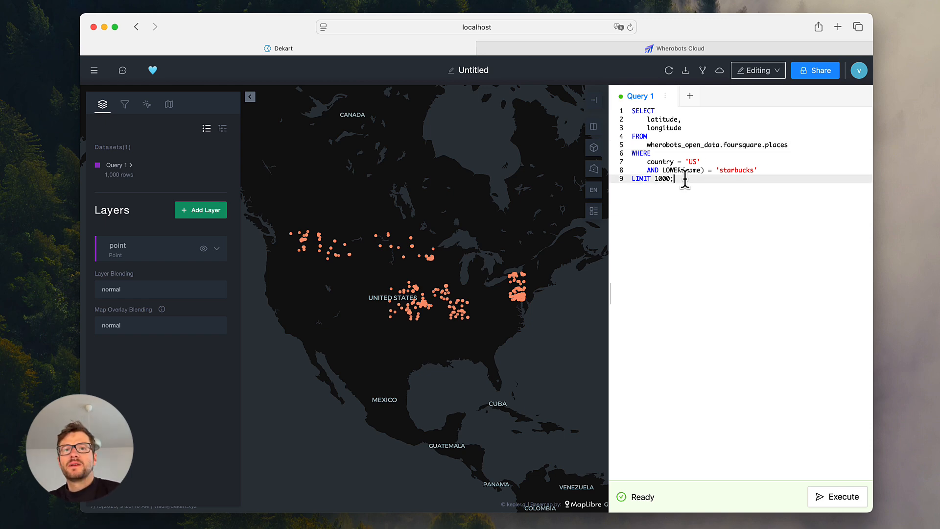
{"action": "key", "text": "shift+super+Right"}
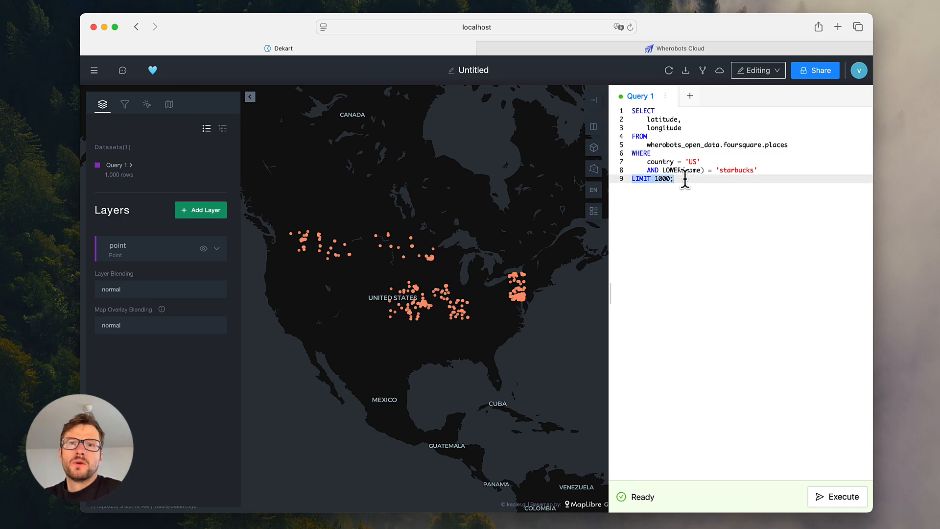
{"action": "key", "text": "BackSpace"}
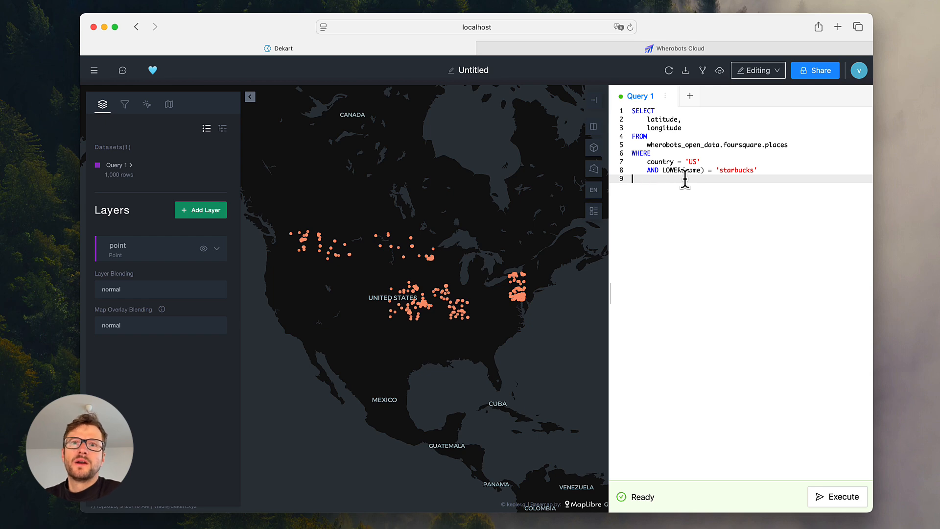
{"action": "left_click", "coordinate": [664, 163]}
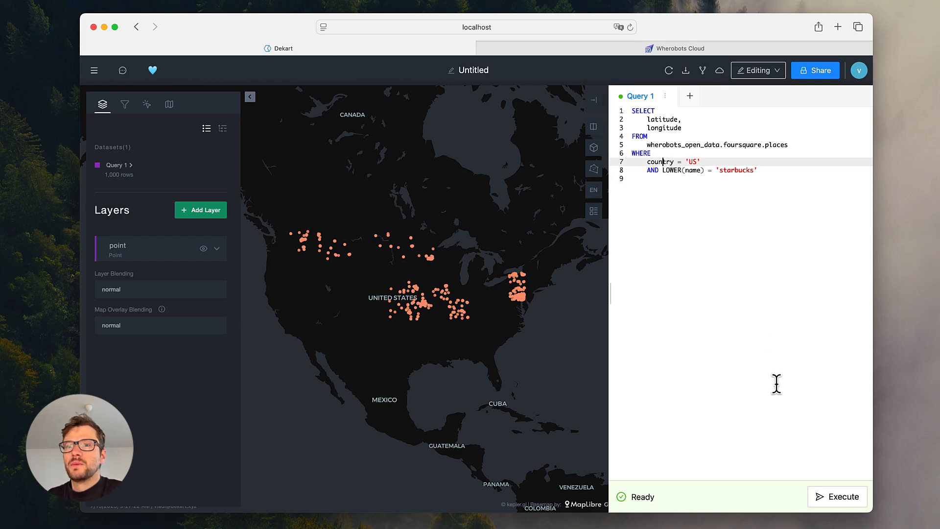
{"action": "left_click", "coordinate": [818, 498]}
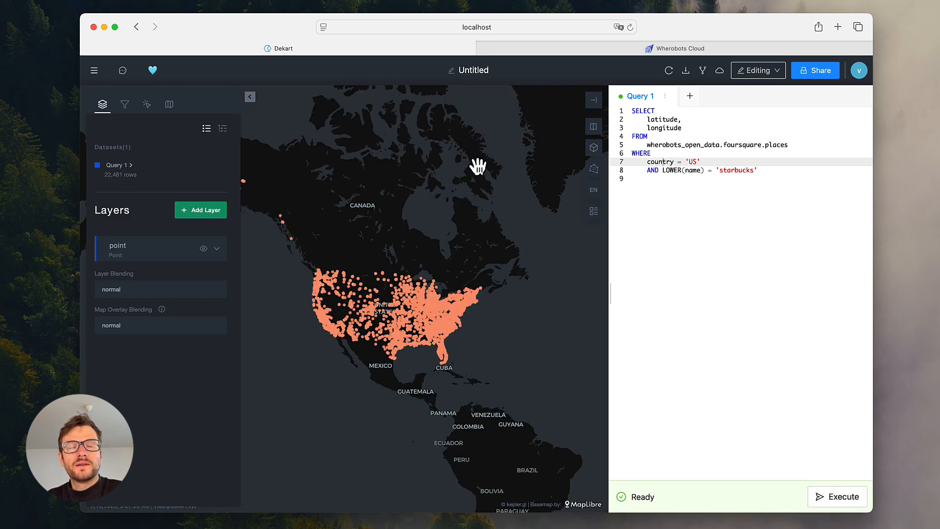
- Set the point layer's radius to 2 and check the US points on the map
{"action": "left_click_drag", "start_coordinate": [451, 225], "coordinate": [466, 168]}
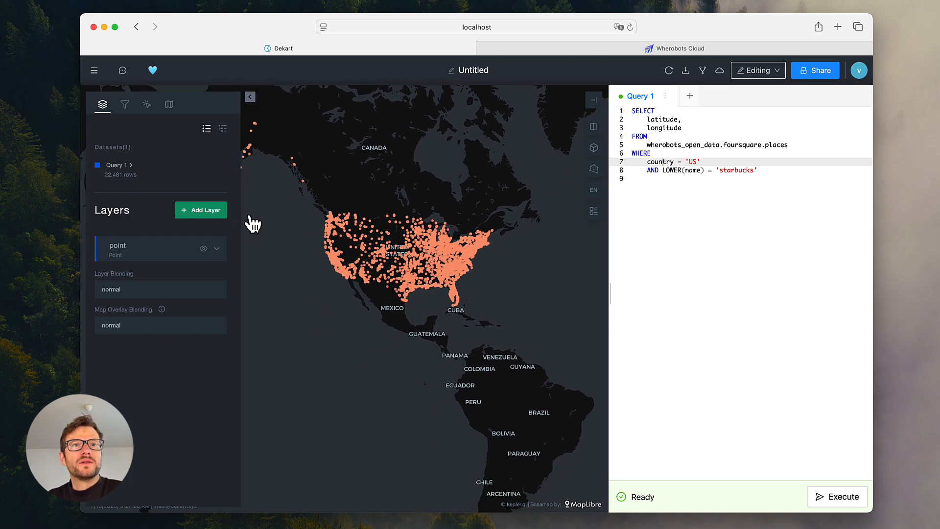
{"action": "left_click", "coordinate": [218, 250]}
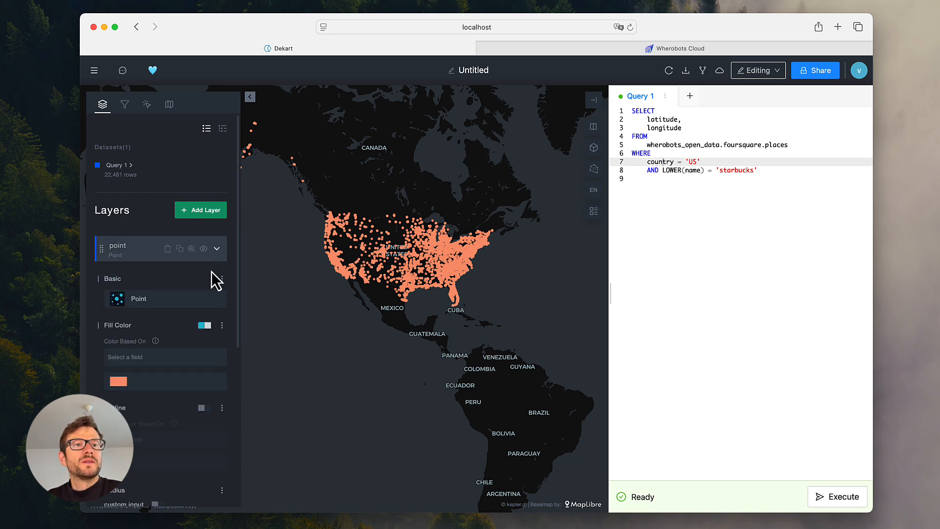
{"action": "scroll", "coordinate": [179, 357], "scroll_direction": "down", "scroll_amount": 2}
{"action": "scroll", "coordinate": [180, 355], "scroll_direction": "down", "scroll_amount": 1}
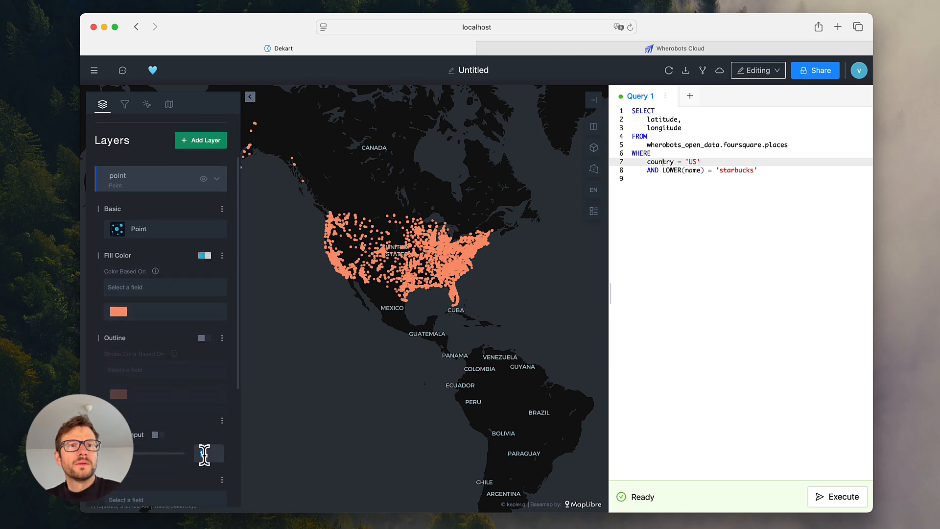
{"action": "type", "text": "2"}
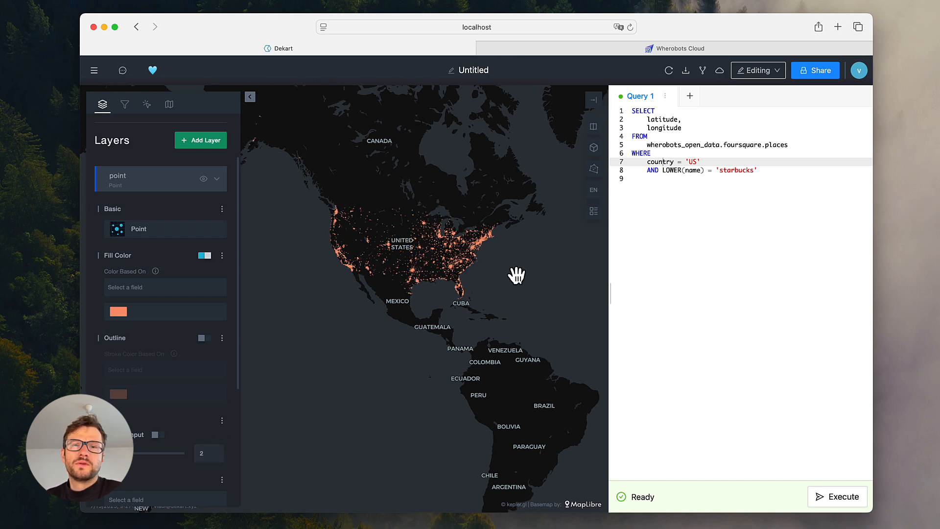
{"action": "scroll", "coordinate": [473, 252], "scroll_direction": "up", "scroll_amount": 3}
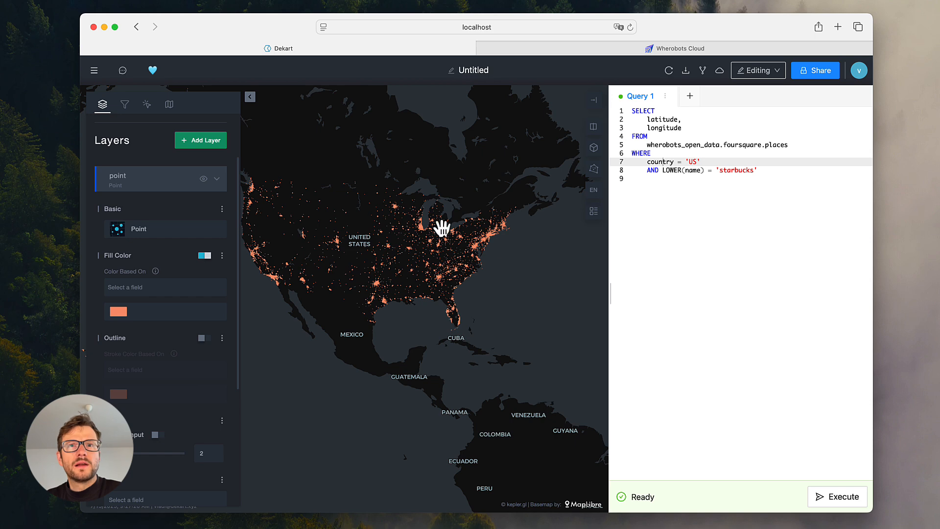
{"action": "left_click_drag", "start_coordinate": [509, 269], "coordinate": [538, 271]}
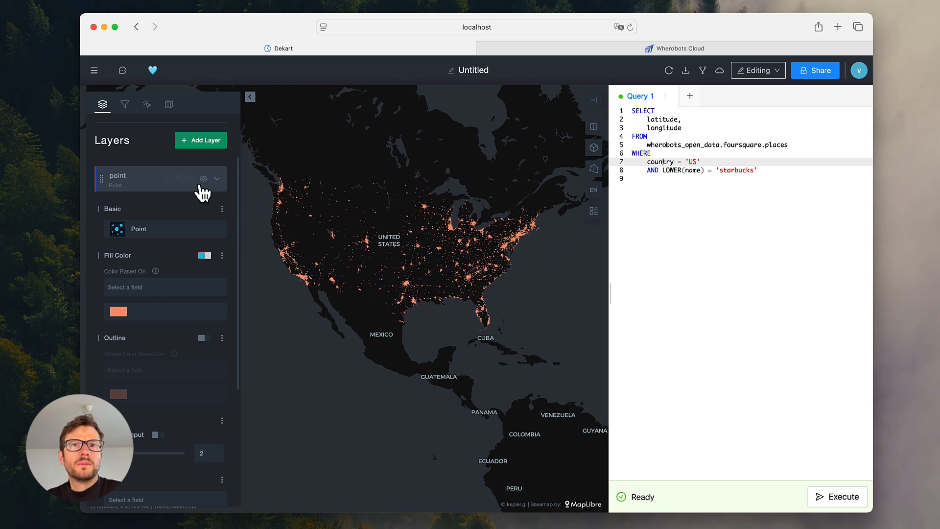
{"action": "scroll", "coordinate": [164, 245], "scroll_direction": "up", "scroll_amount": 1}
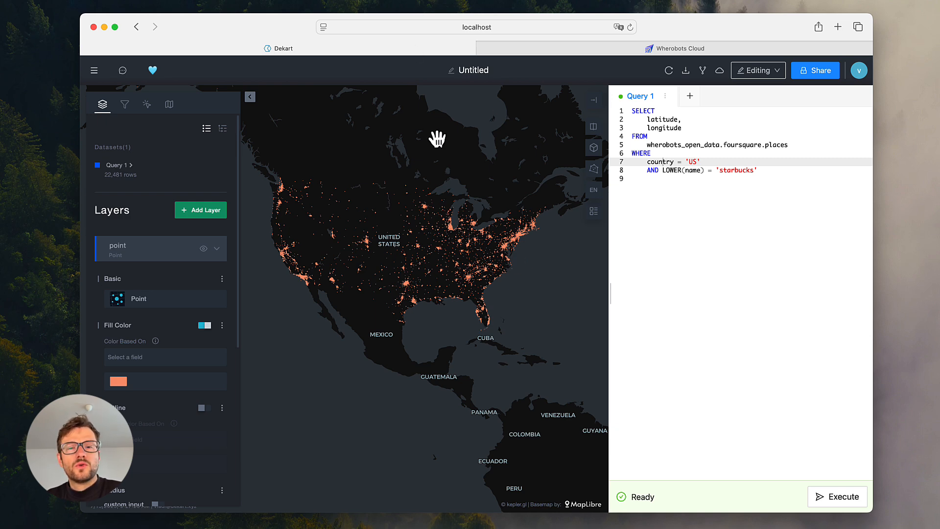
- Create a new map with a Wherobots query and paste the Overture buildings SQL filtering ST_DistanceSphere to ST_Point(13.4050, 52.5200) at <= 2000
{"action": "left_click", "coordinate": [94, 71]}
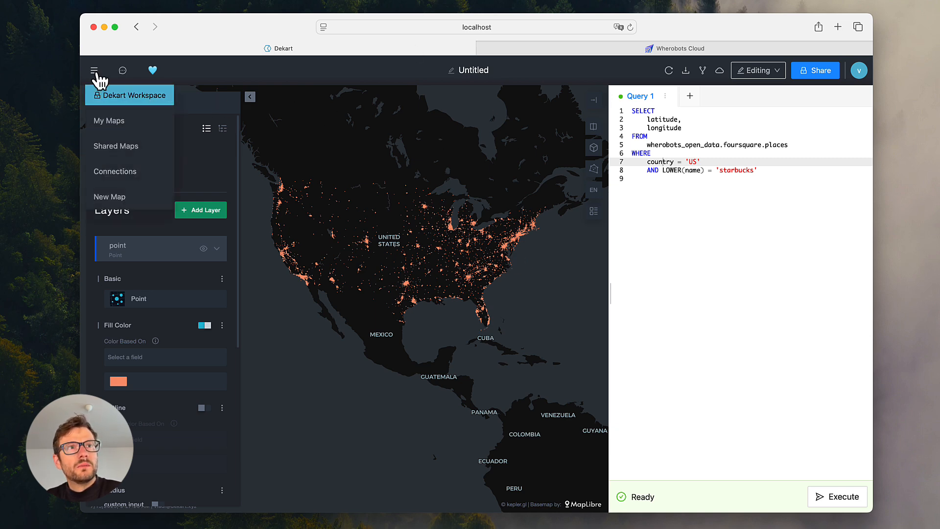
{"action": "left_click", "coordinate": [116, 198]}
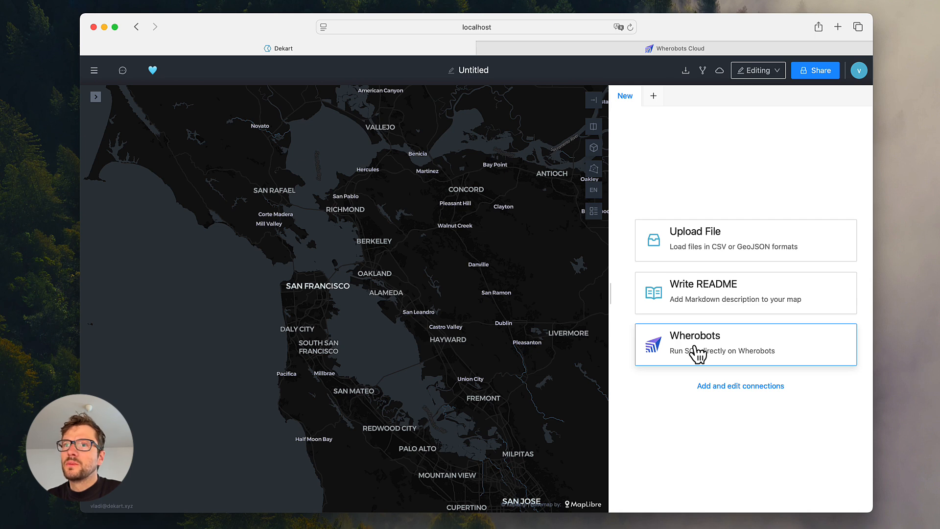
{"action": "left_click", "coordinate": [697, 353]}
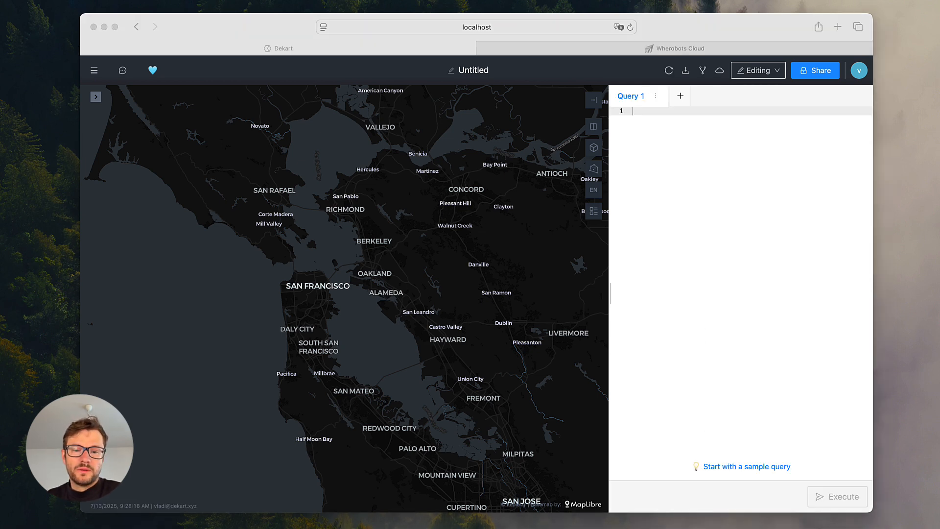
{"action": "left_click", "coordinate": [767, 272]}
{"action": "key", "text": "super+v"}
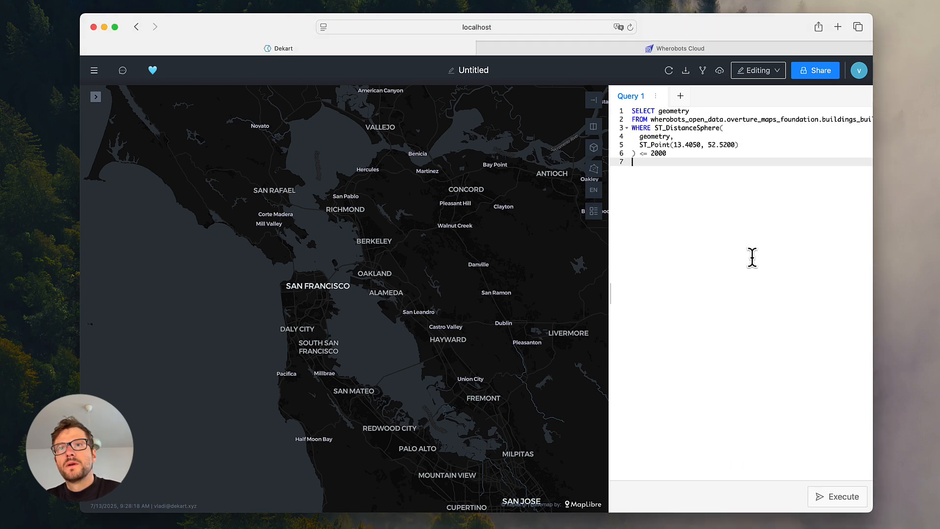
{"action": "left_click", "coordinate": [714, 136]}
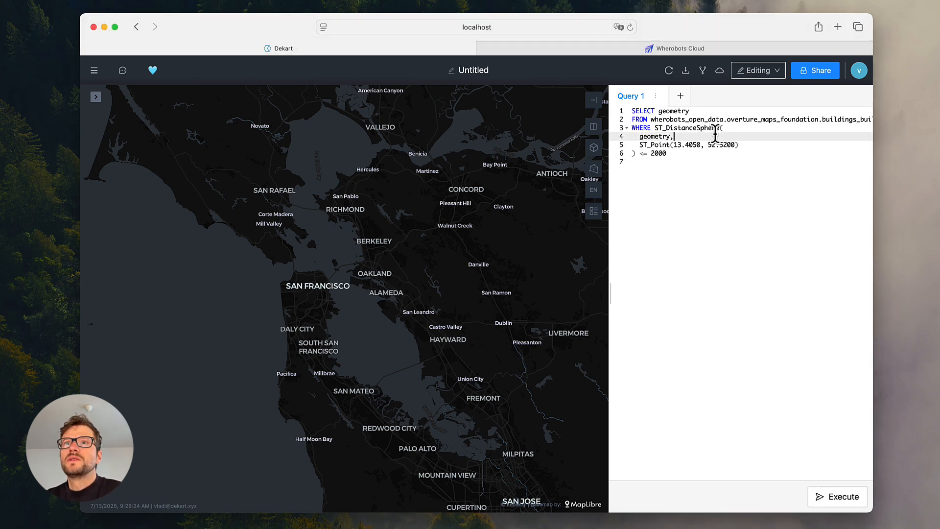
{"action": "left_click", "coordinate": [664, 144]}
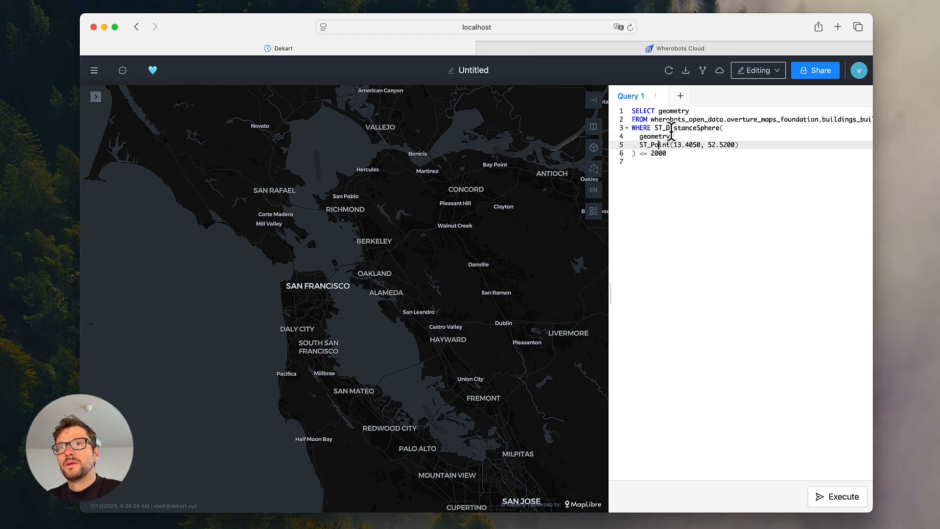
{"action": "left_click", "coordinate": [675, 128]}
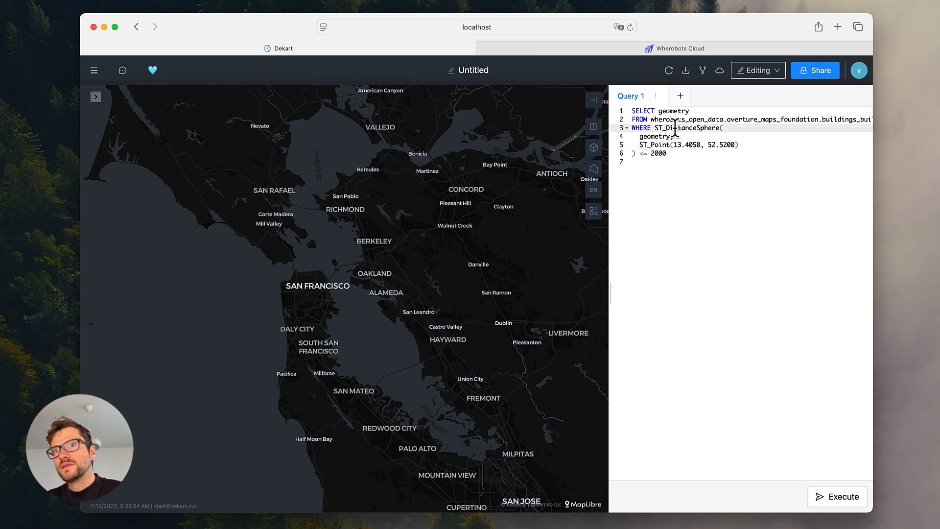
- Browse the ST_ function suggestions on a trial line below ST_Point, and delete that line
{"action": "left_click", "coordinate": [666, 145]}
{"action": "key", "text": "End"}
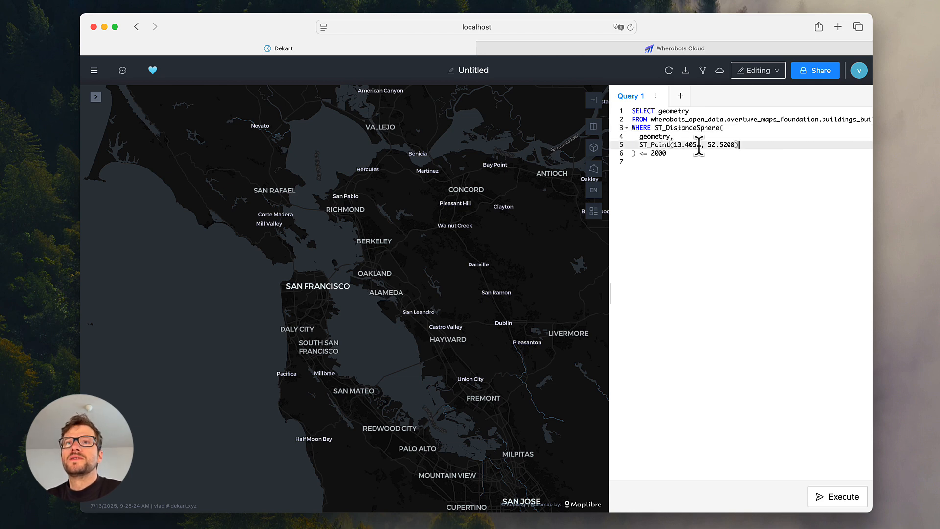
{"action": "key", "text": "Return"}
{"action": "type", "text": "ST"}
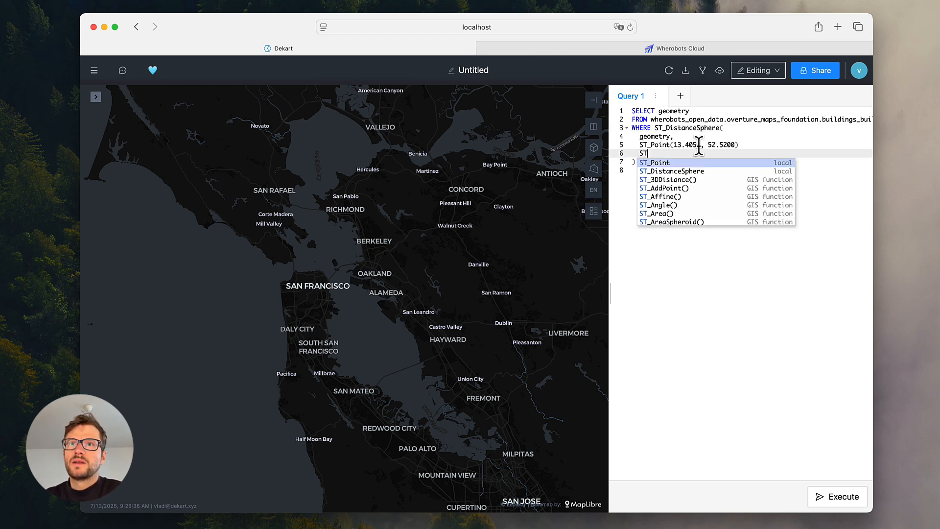
{"action": "type", "text": "_"}
{"action": "scroll", "coordinate": [712, 177], "scroll_direction": "down", "scroll_amount": 5}
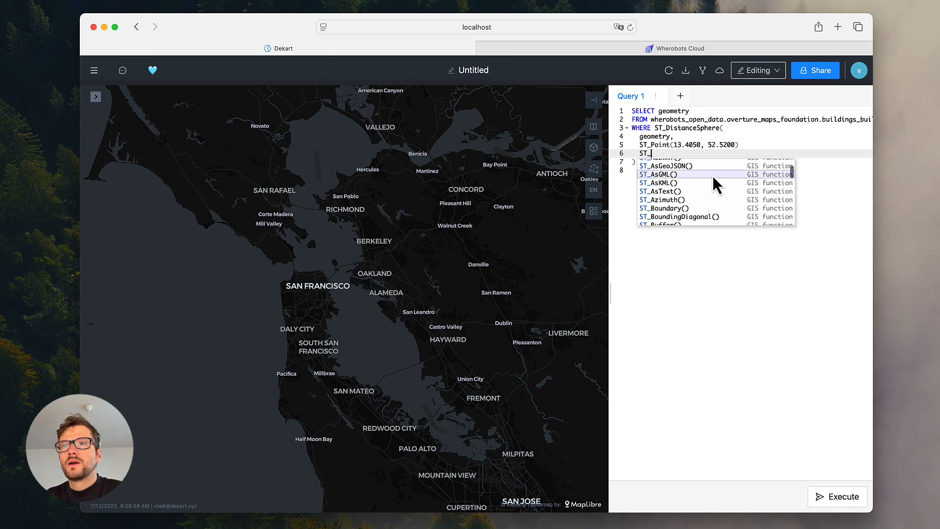
{"action": "scroll", "coordinate": [714, 179], "scroll_direction": "down", "scroll_amount": 8}
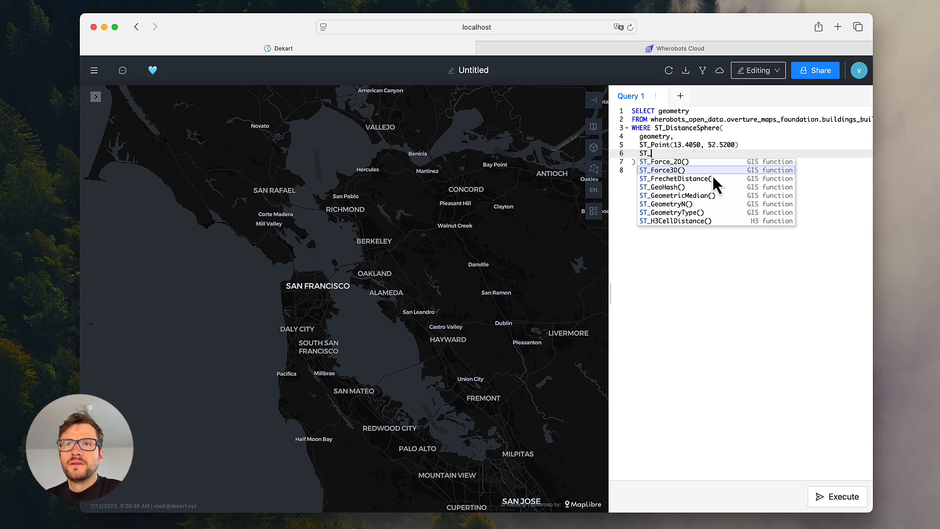
{"action": "key", "text": "Escape"}
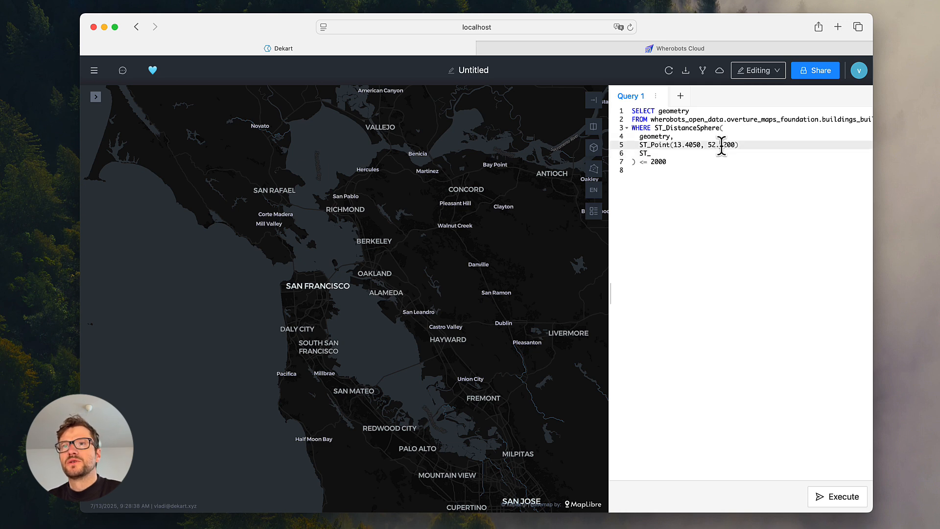
{"action": "triple_click", "coordinate": [727, 153]}
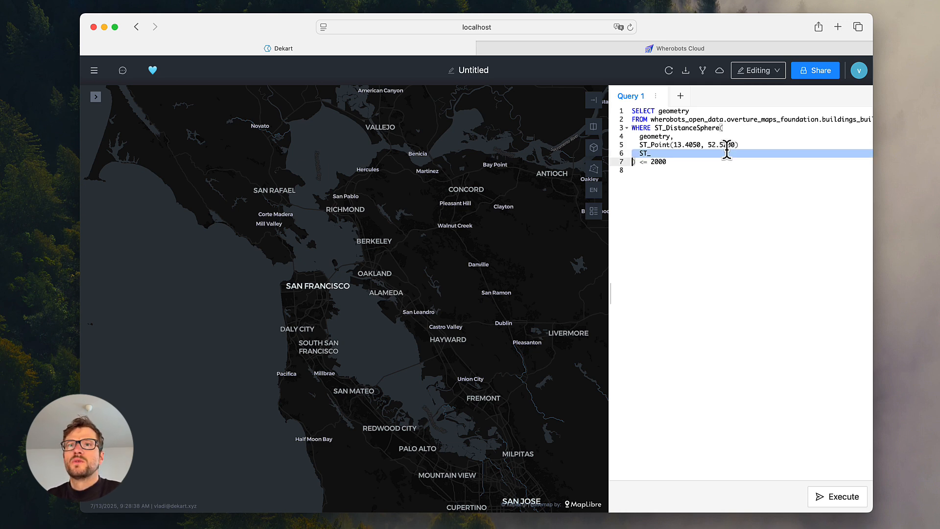
{"action": "key", "text": "BackSpace"}
- Review the buildings query, execute it and check the building footprints around central Berlin on the map
{"action": "left_click", "coordinate": [667, 139]}
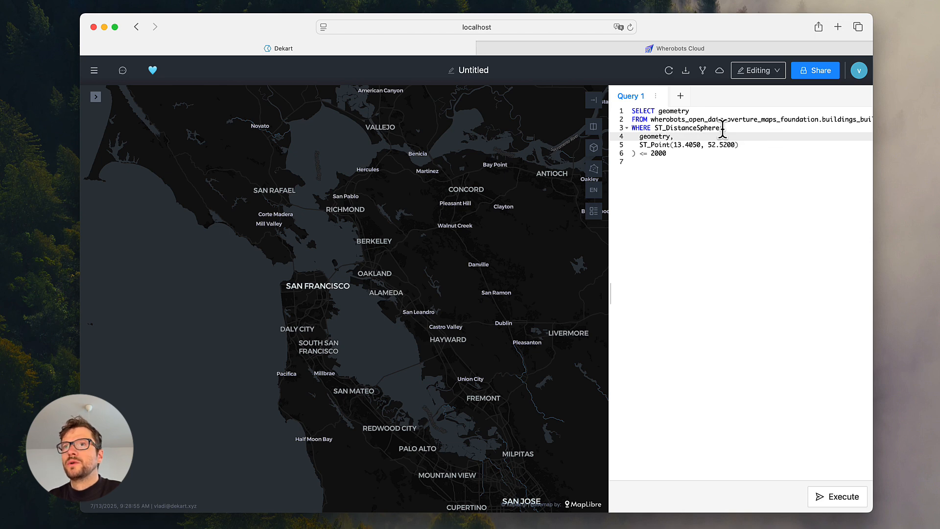
{"action": "scroll", "coordinate": [780, 123], "scroll_direction": "right", "scroll_amount": 1}
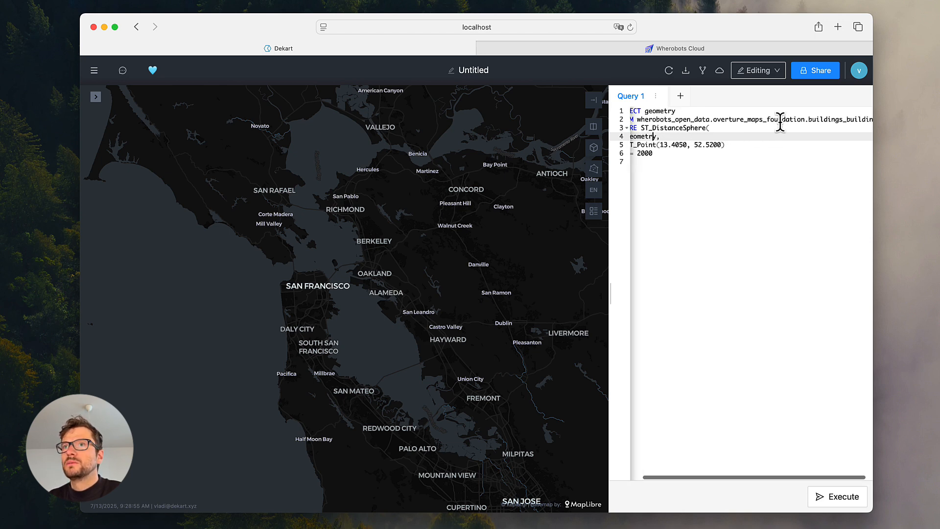
{"action": "scroll", "coordinate": [780, 122], "scroll_direction": "left", "scroll_amount": 1}
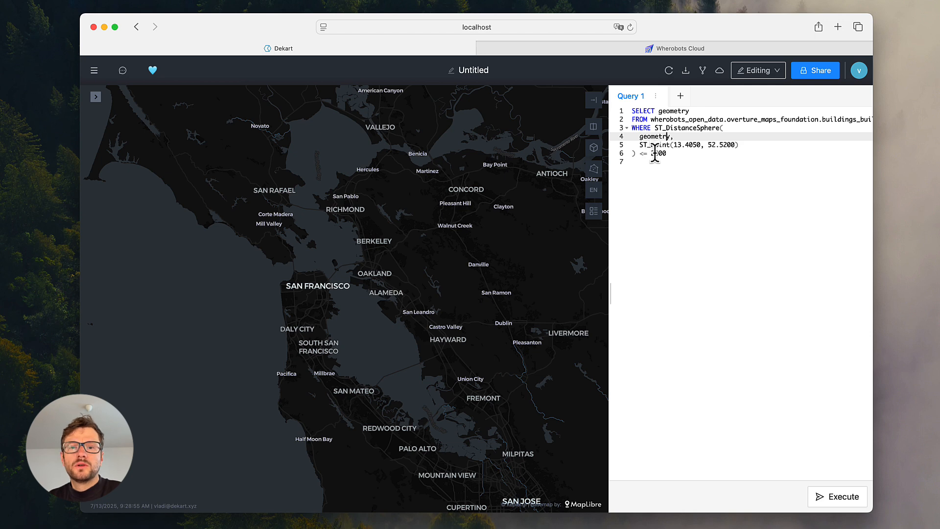
{"action": "left_click", "coordinate": [679, 145]}
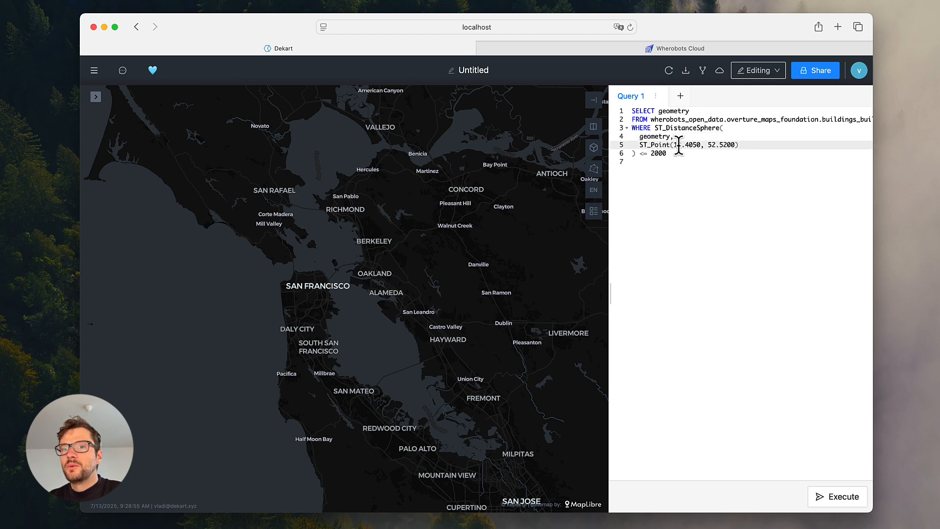
{"action": "left_click", "coordinate": [667, 145]}
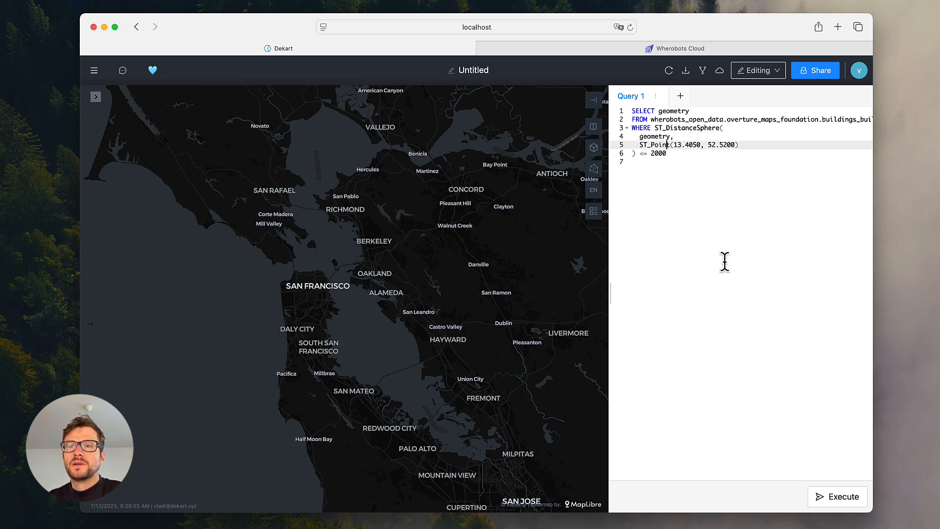
{"action": "left_click", "coordinate": [823, 498]}
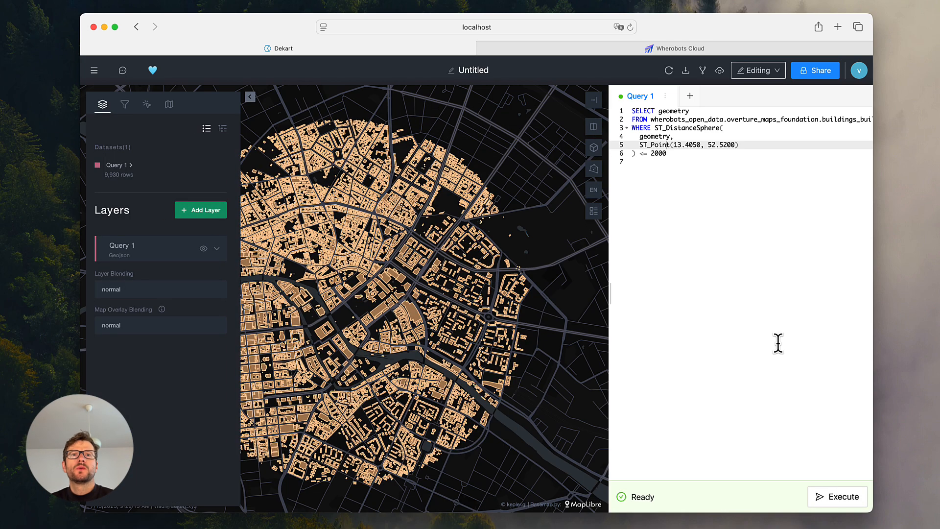
{"action": "left_click_drag", "start_coordinate": [494, 150], "coordinate": [539, 122]}
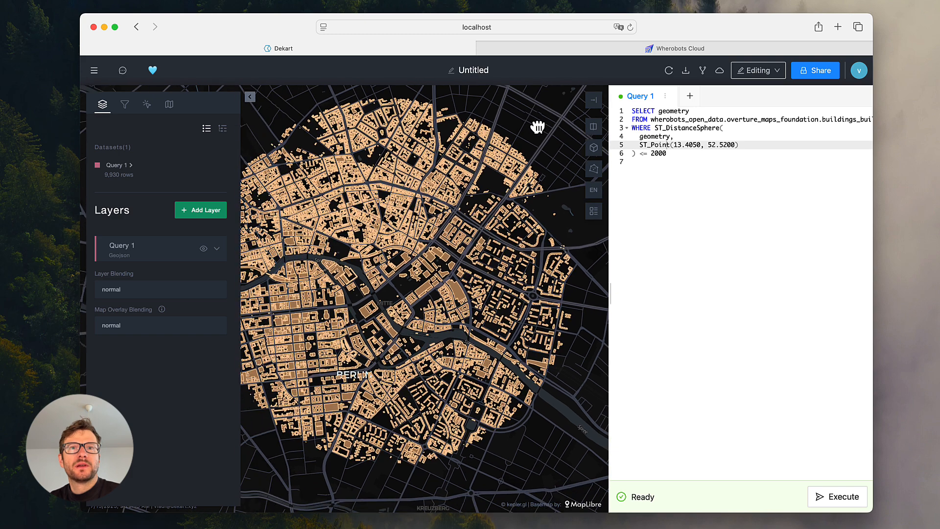
{"action": "mouse_move", "coordinate": [223, 248]}
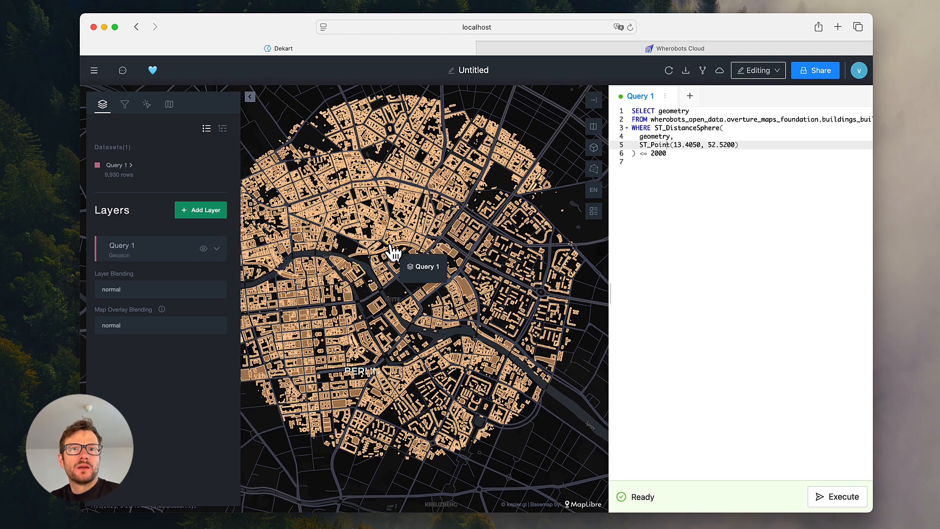
{"action": "left_click_drag", "start_coordinate": [393, 252], "coordinate": [418, 220]}
{"action": "scroll", "coordinate": [376, 272], "scroll_direction": "down", "scroll_amount": 3}
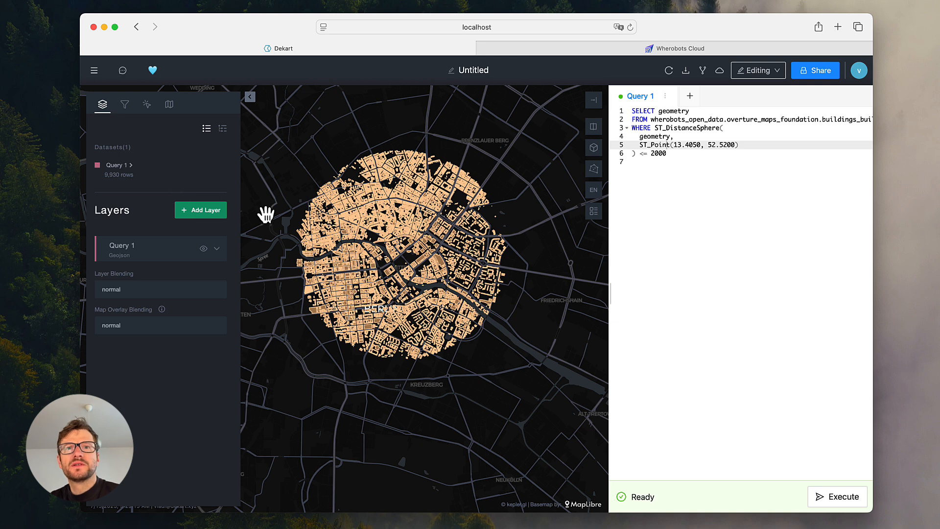
{"action": "left_click_drag", "start_coordinate": [336, 230], "coordinate": [337, 237]}
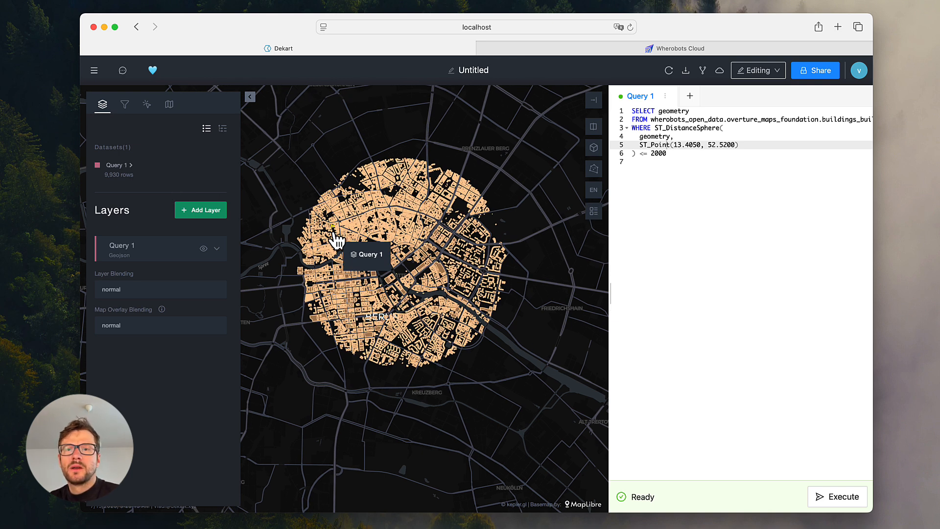
{"action": "left_click", "coordinate": [665, 137]}
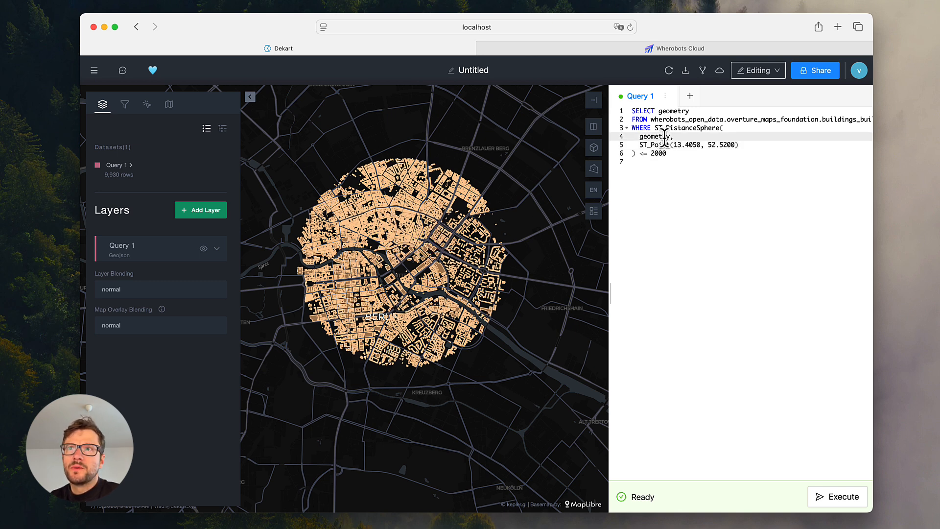
- Share the map with anyone who has the link and copy its link
{"action": "left_click", "coordinate": [825, 73]}
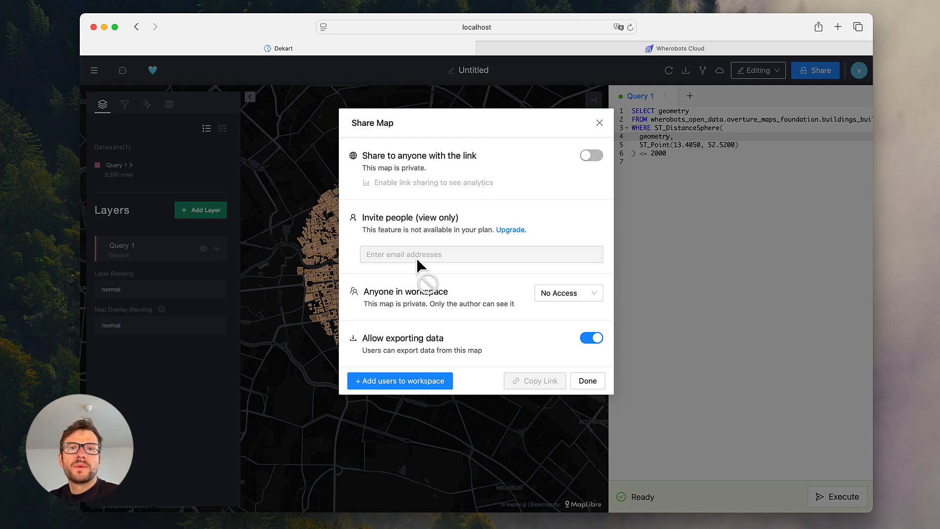
{"action": "left_click", "coordinate": [572, 300]}
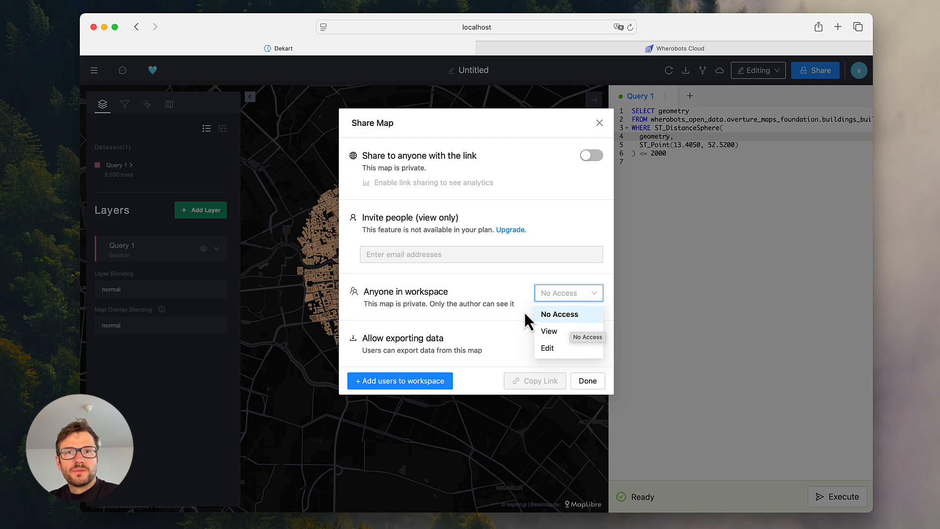
{"action": "left_click", "coordinate": [497, 313]}
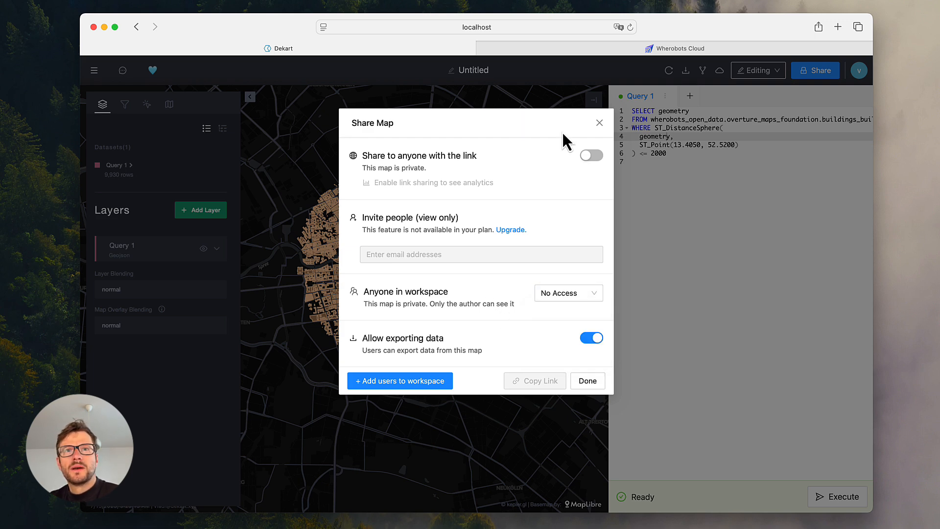
{"action": "left_click", "coordinate": [593, 156]}
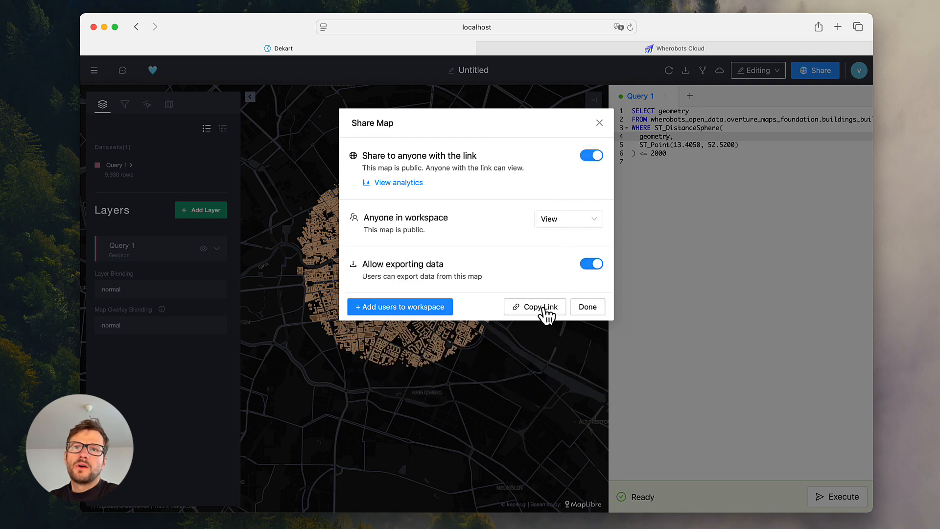
{"action": "left_click", "coordinate": [545, 313]}
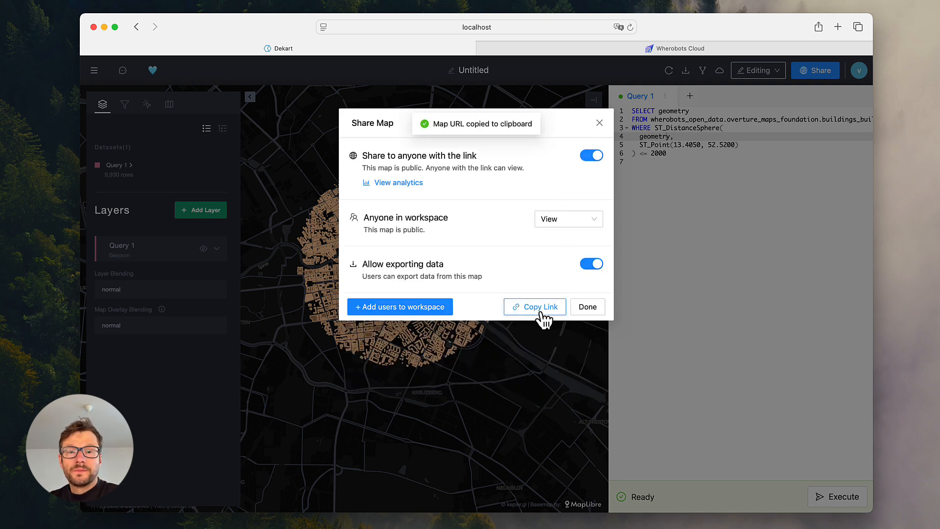